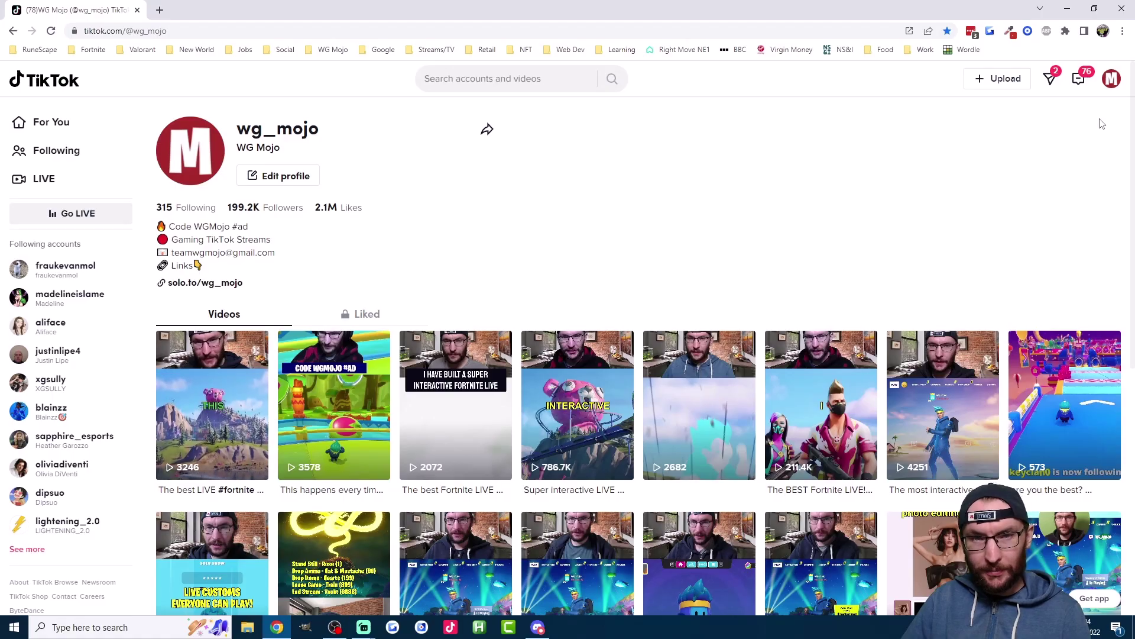
Open the LIVE Room in TikTok's LIVE Center and point out the stream key entry in the stream settings
mouse_move(1110, 84)
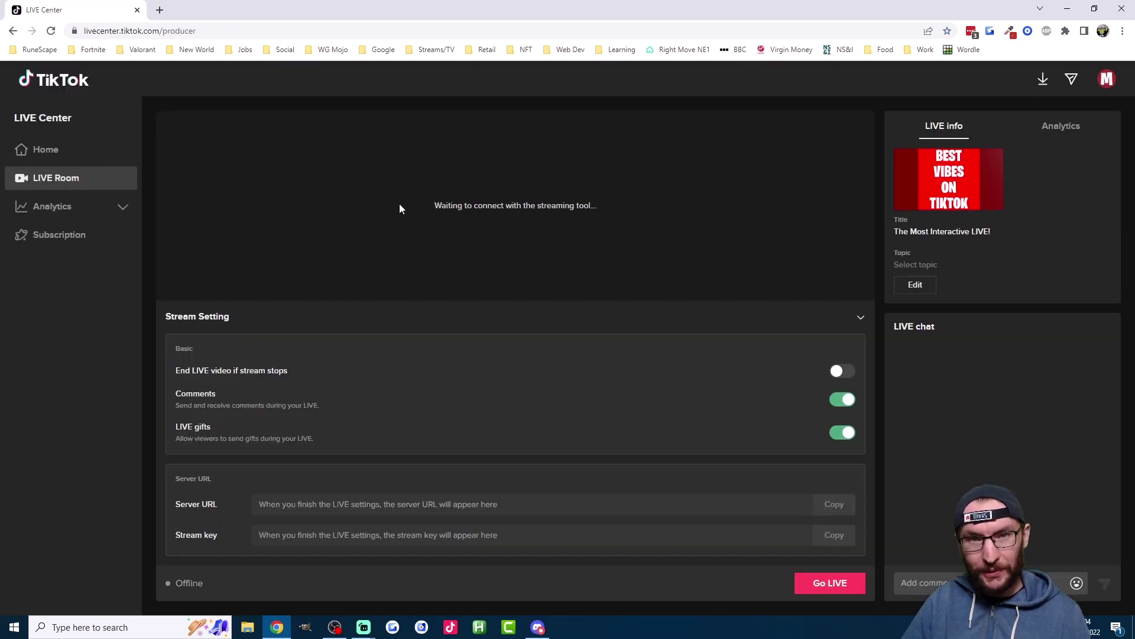
left_click_drag(220, 535, 160, 541)
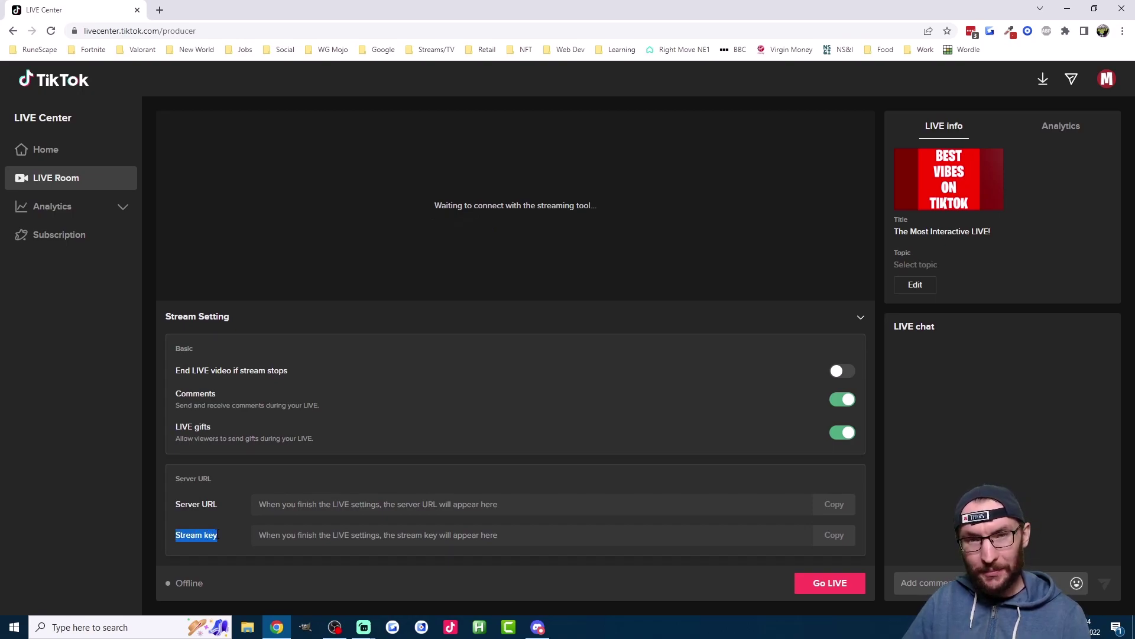
left_click(244, 524)
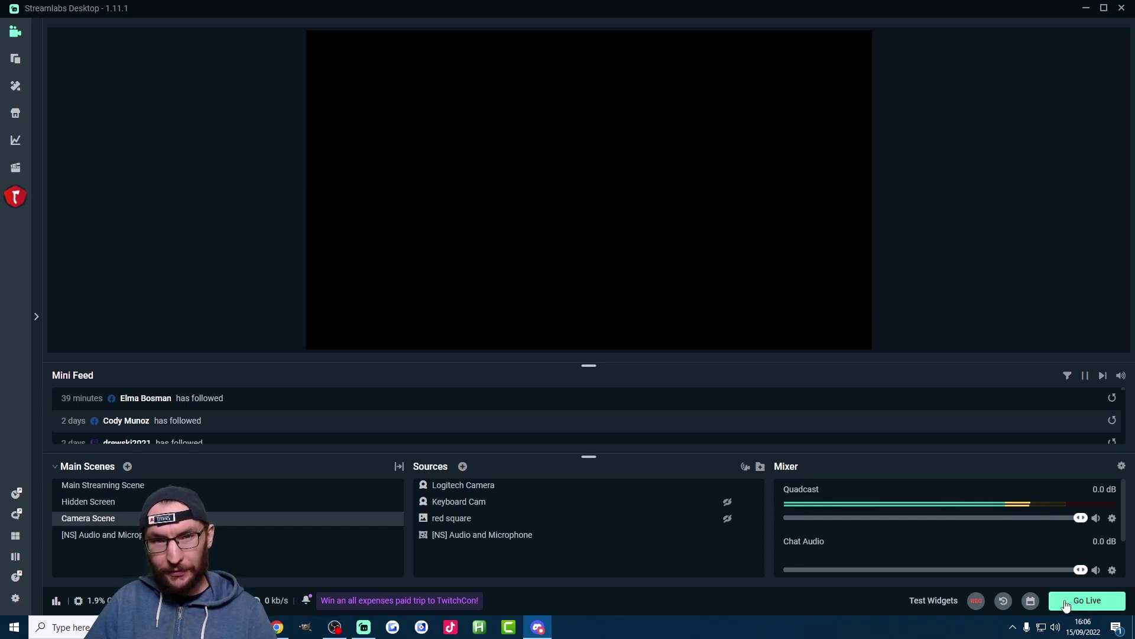
Open the Go Live settings in Streamlabs Desktop, show the TikTok section, and return to TikTok LIVE Center in the browser
left_click(1066, 606)
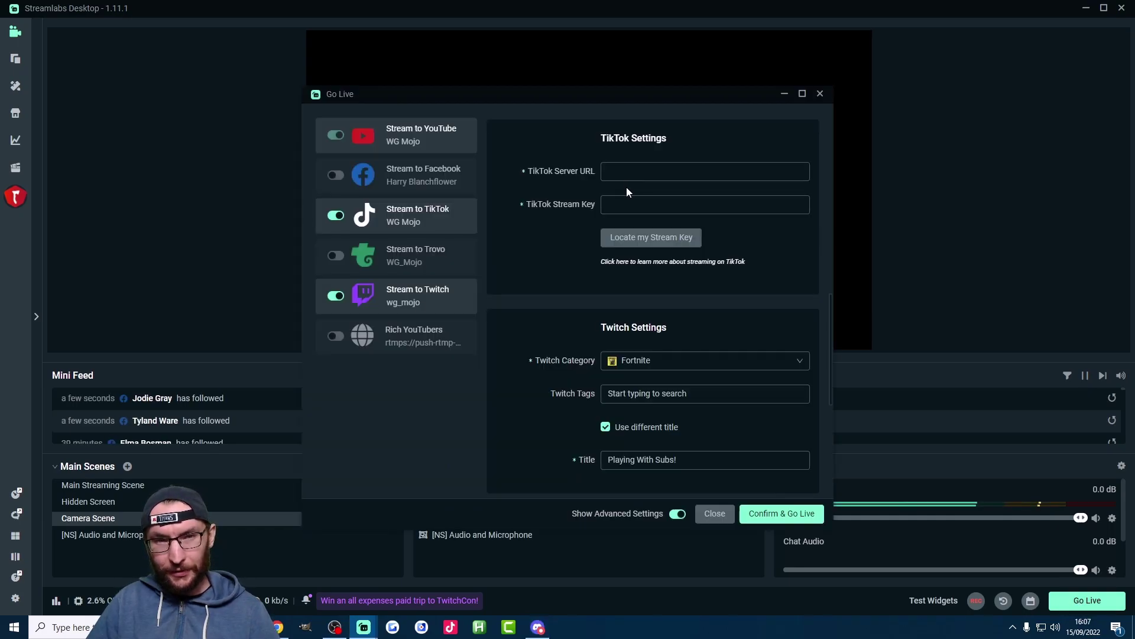
key("alt+Tab")
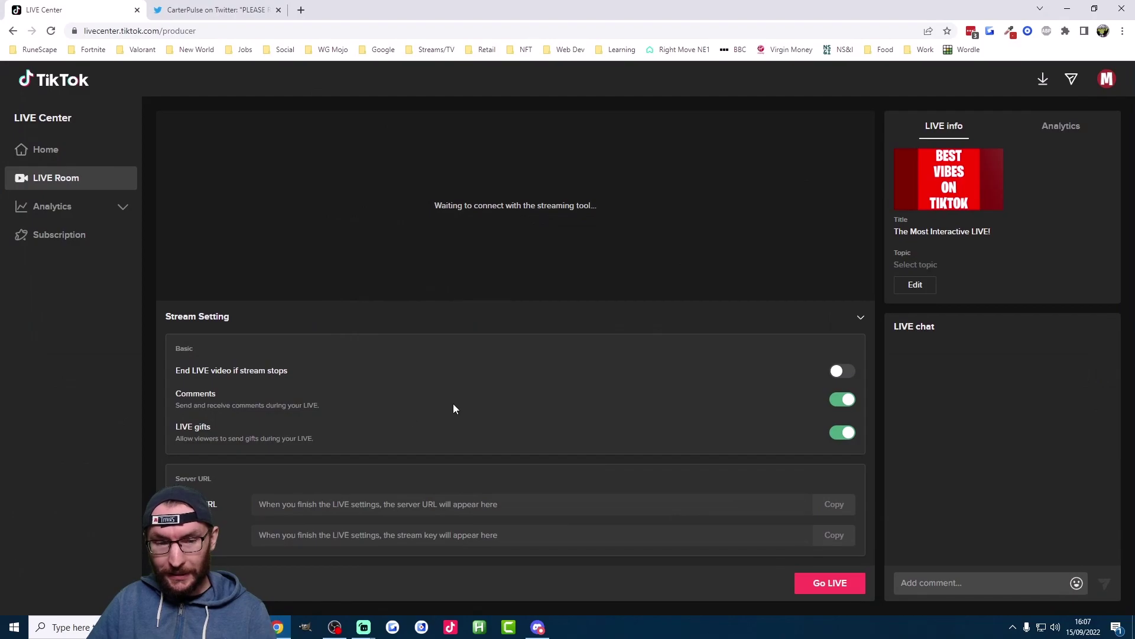
Set the LIVE topic to Gaming with the PC game Fortnite and save the LIVE settings
left_click(830, 583)
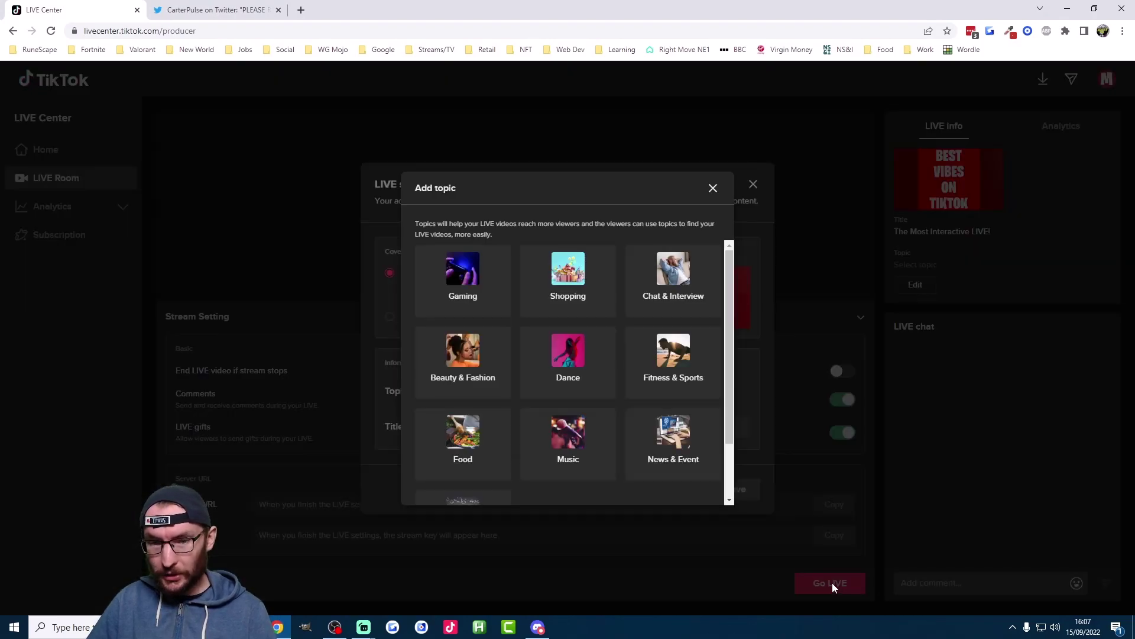
left_click(451, 289)
left_click(478, 224)
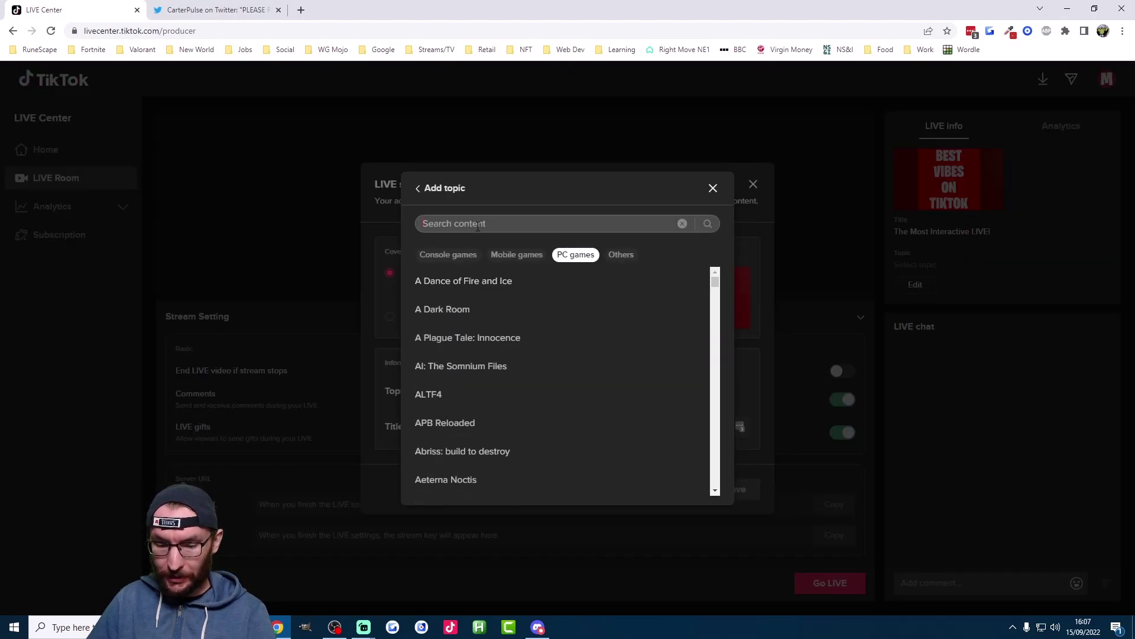
type("fortnite")
left_click(431, 280)
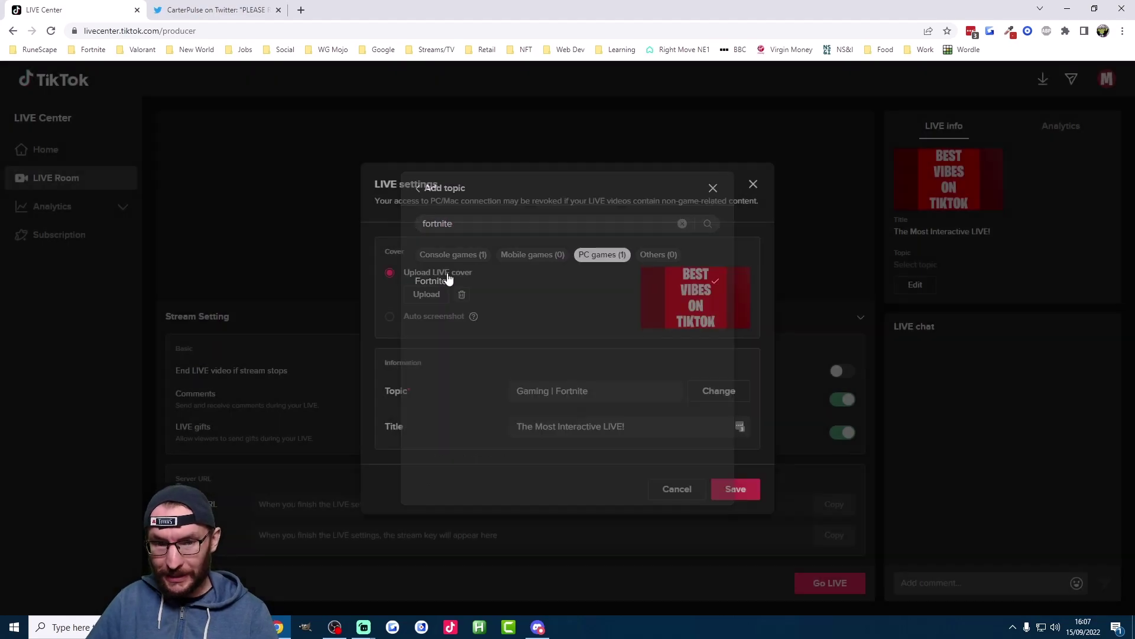
left_click(736, 490)
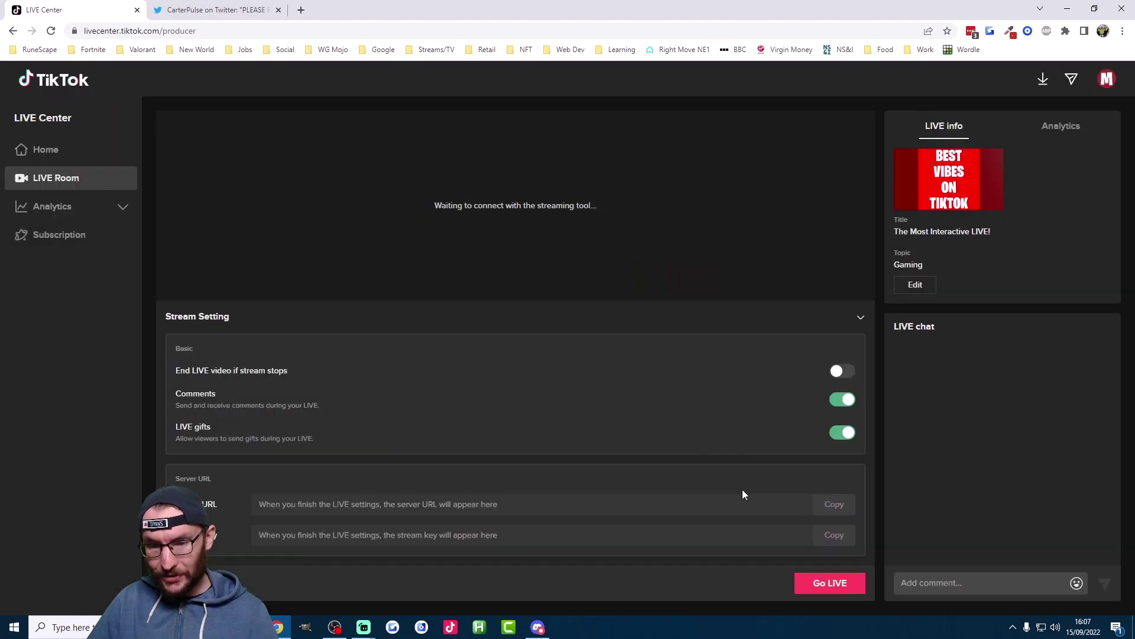
Start the TikTok LIVE and copy its server URL into the TikTok Server URL field of Streamlabs' Go Live window
left_click(818, 586)
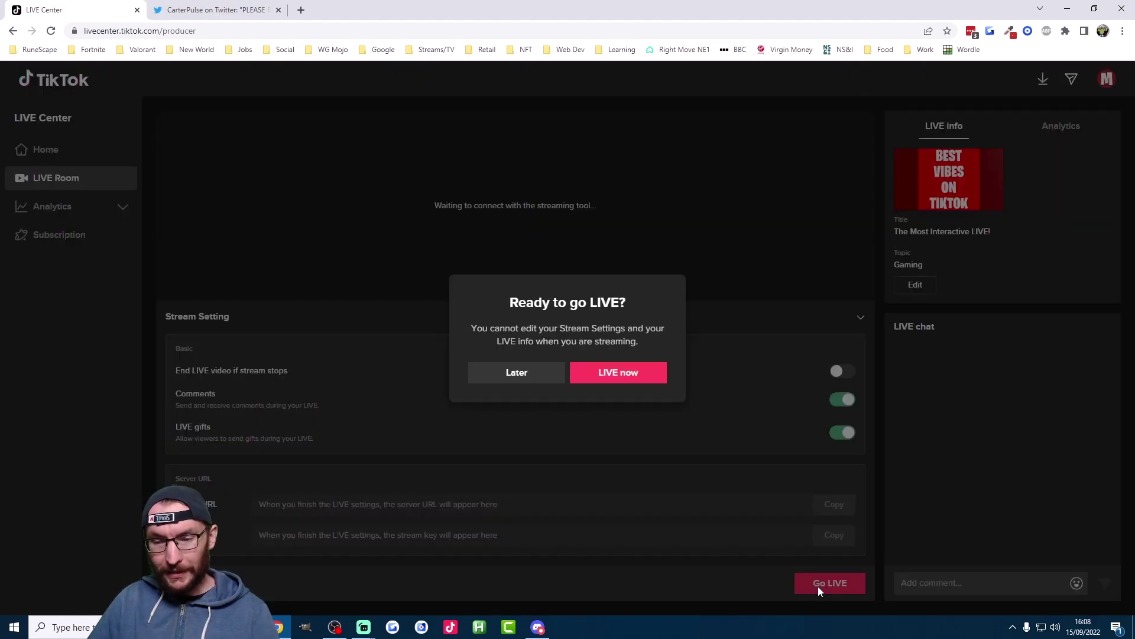
left_click(621, 374)
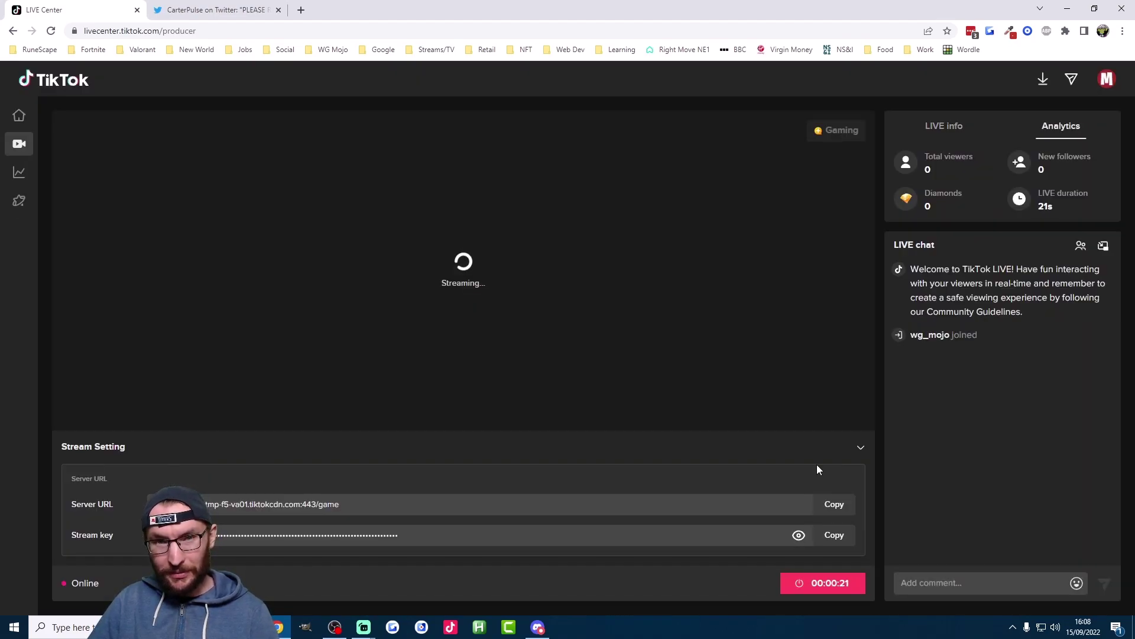
left_click(834, 504)
mouse_move(364, 626)
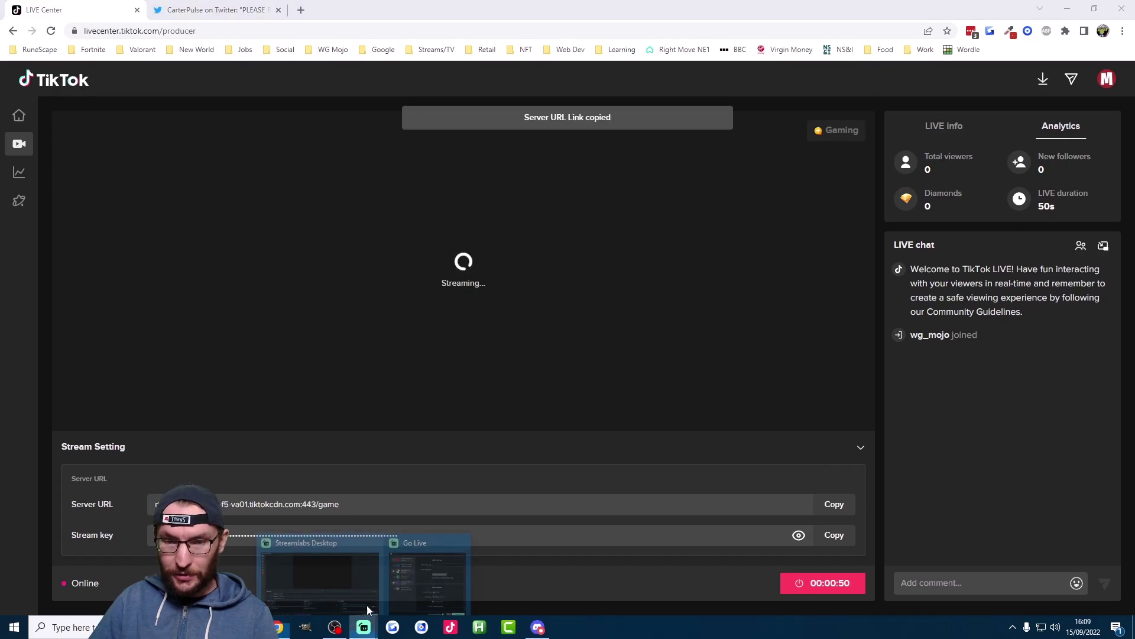
left_click(434, 563)
left_click(703, 170)
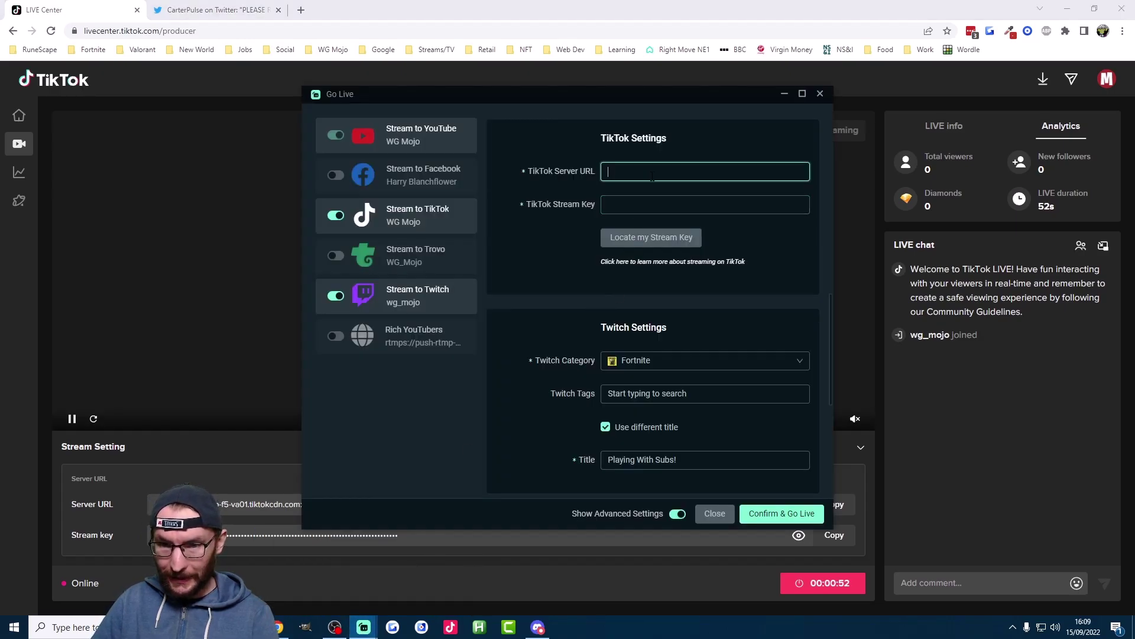
key("ctrl+v")
Copy the stream key from TikTok LIVE Center into the TikTok Stream Key field of Streamlabs' Go Live window
left_click(847, 541)
mouse_move(363, 627)
left_click(424, 564)
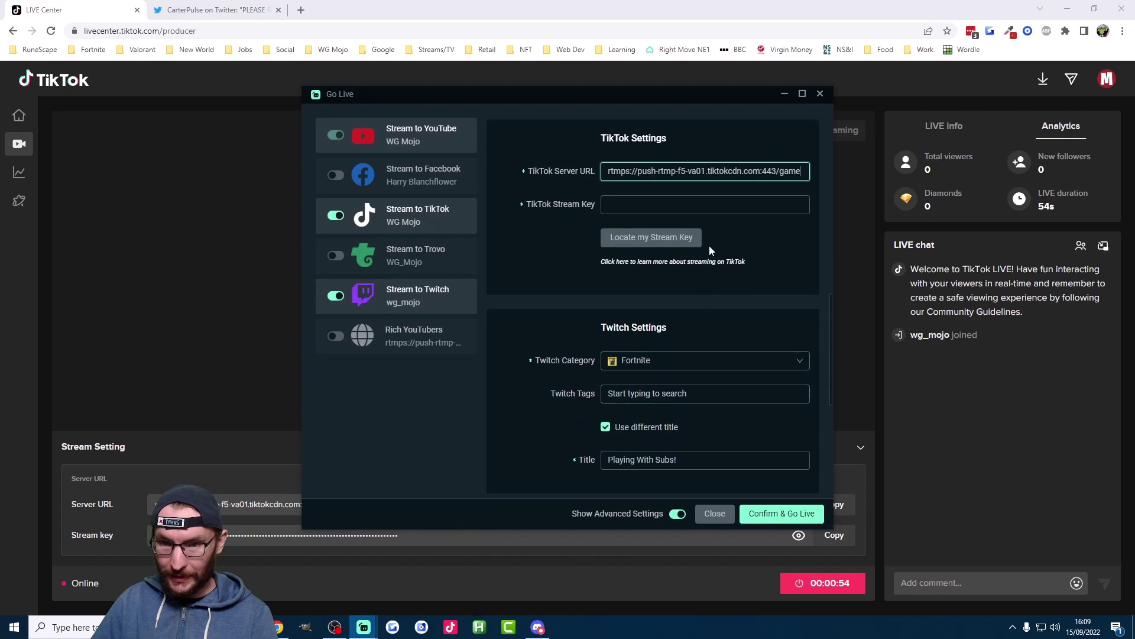
left_click(696, 205)
key("ctrl+v")
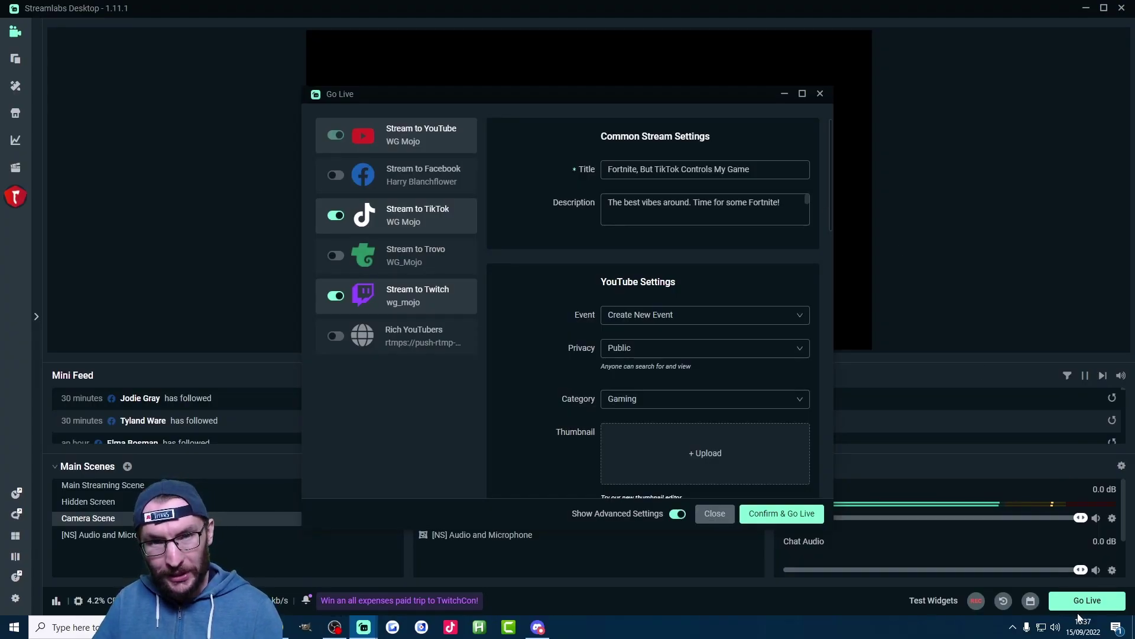
Review the common, YouTube, TikTok and Twitch stream settings in the Go Live window
scroll(819, 271, "down", 5)
scroll(819, 271, "down", 8)
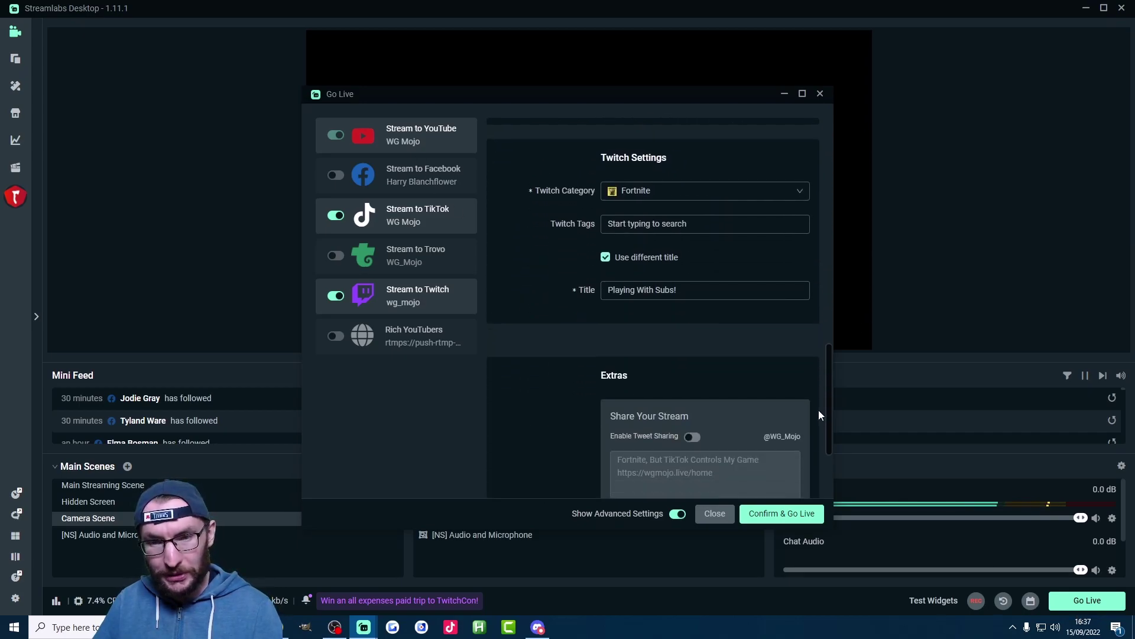
scroll(818, 413, "up", 7)
scroll(796, 287, "up", 5)
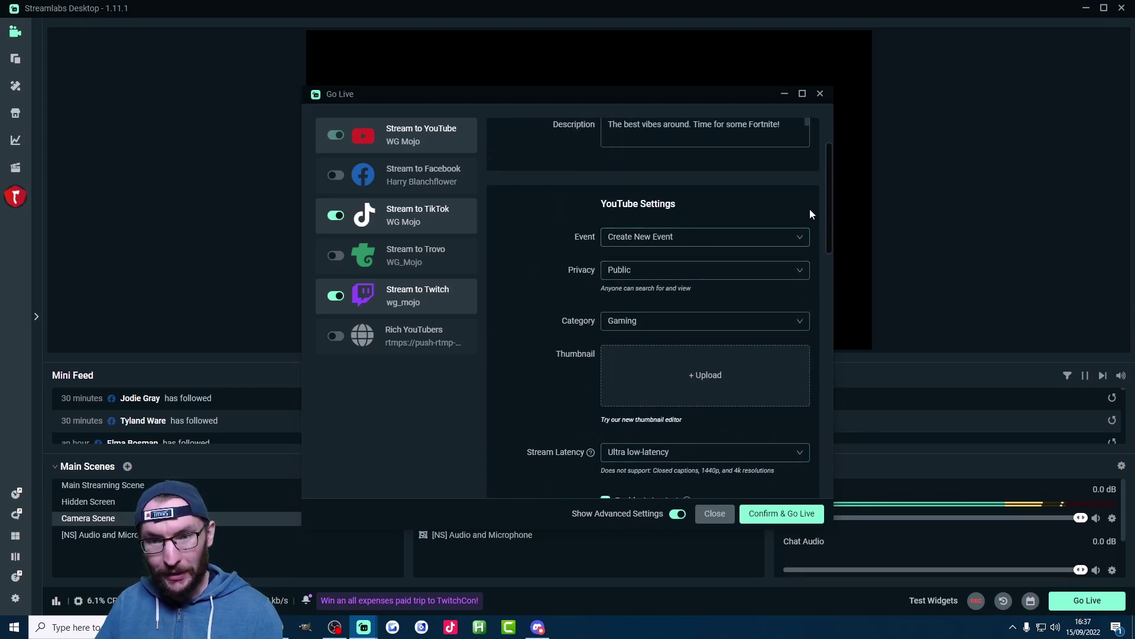
left_click(36, 316)
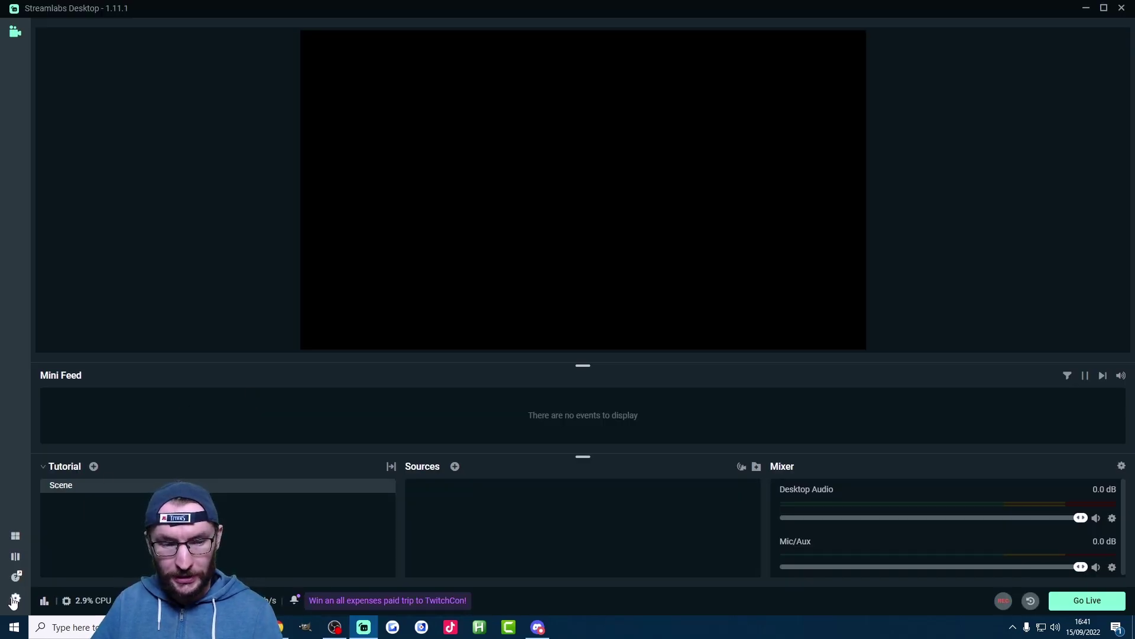
Open the Streamlabs account sign-in and choose TikTok as the streaming platform to connect
left_click(16, 598)
left_click(359, 505)
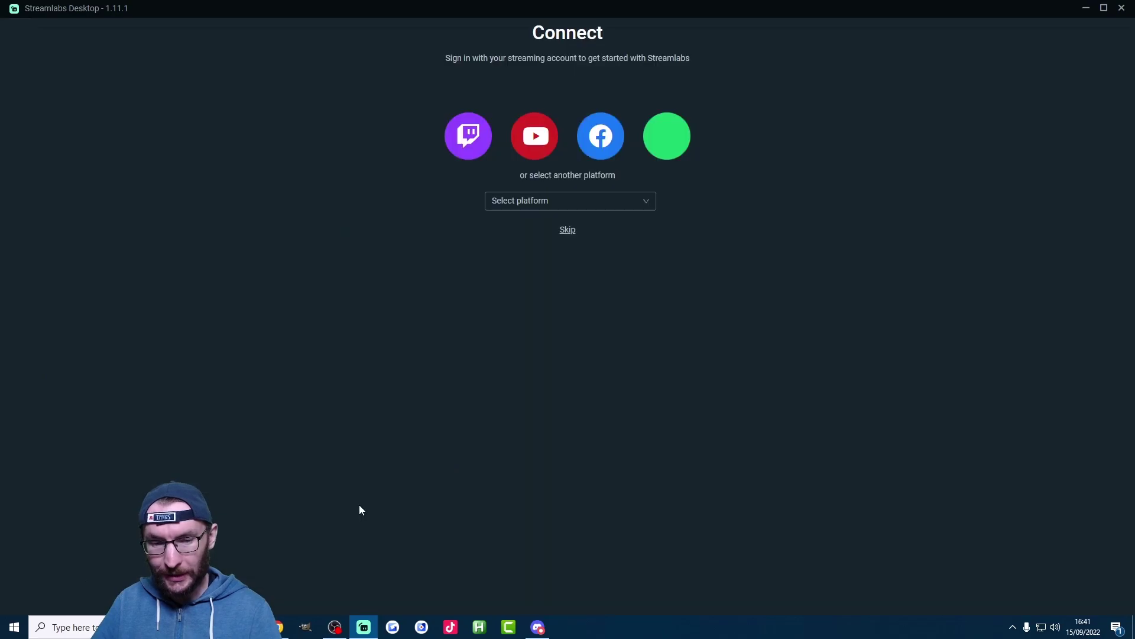
left_click(565, 202)
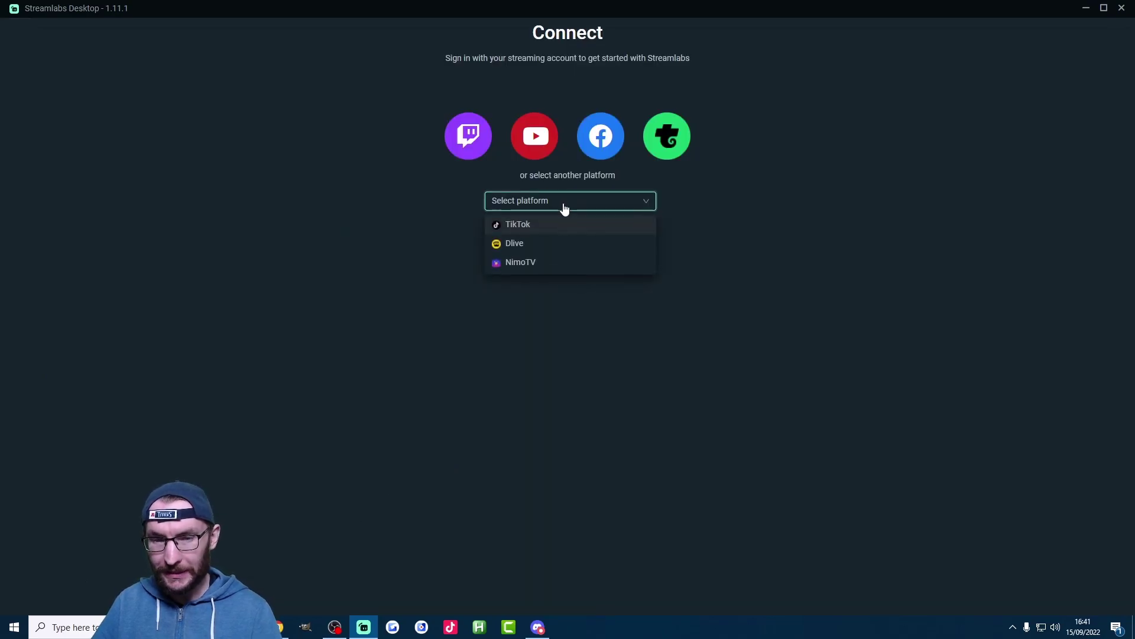
left_click(525, 227)
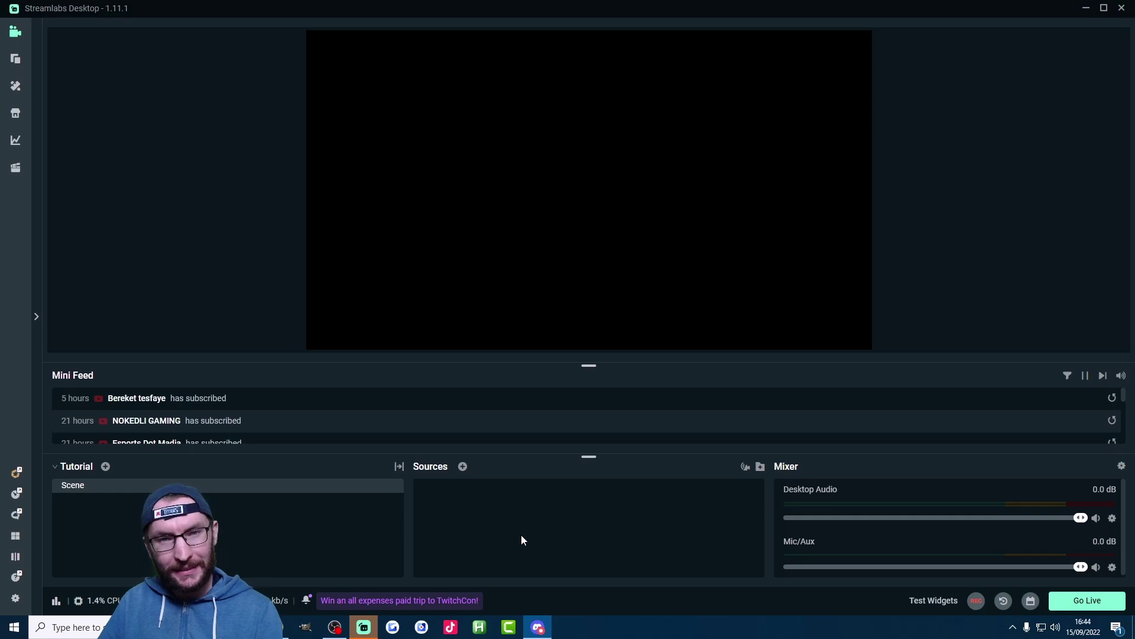
Add a Display Capture source named Monitor to the scene, capturing the primary monitor with the Automatic capture method
left_click(463, 467)
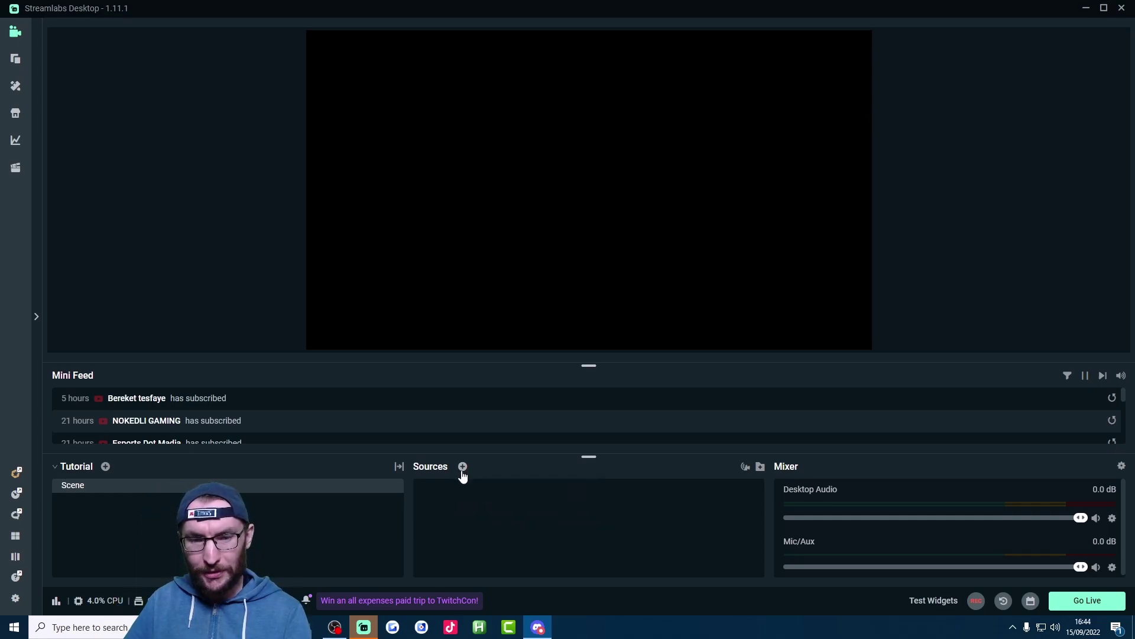
left_click(463, 467)
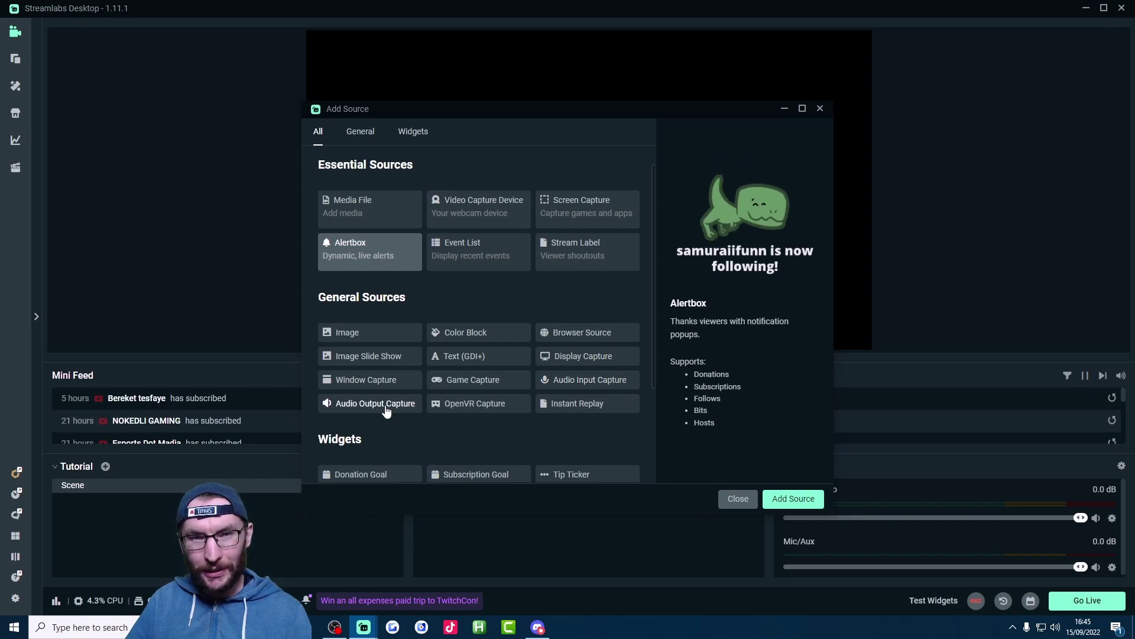
left_click(600, 361)
left_click(790, 498)
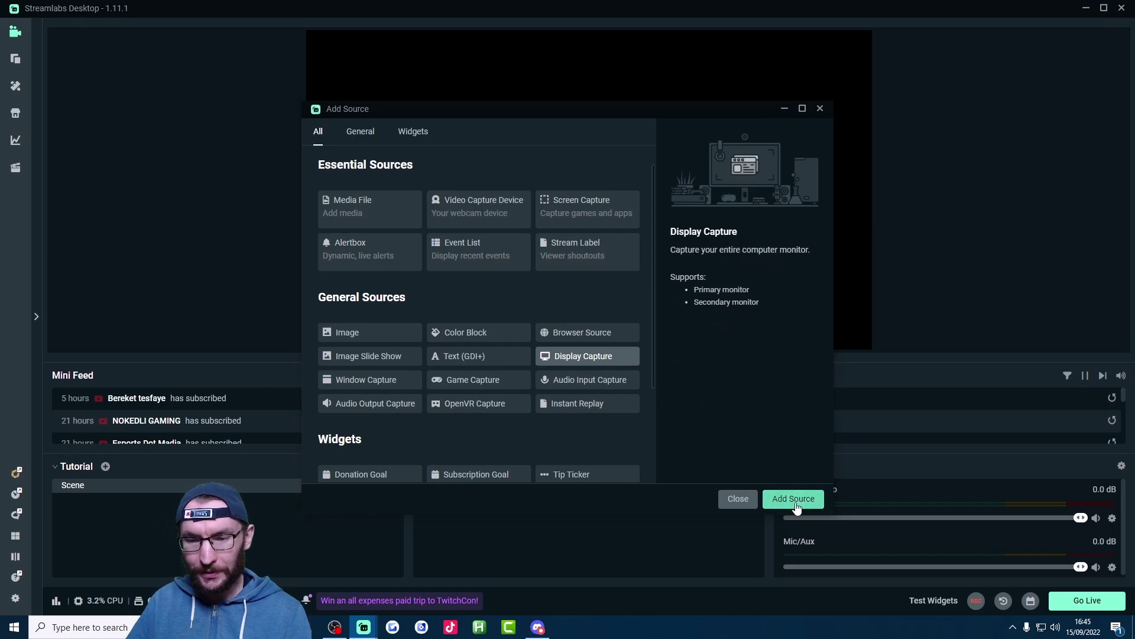
key("ctrl+a")
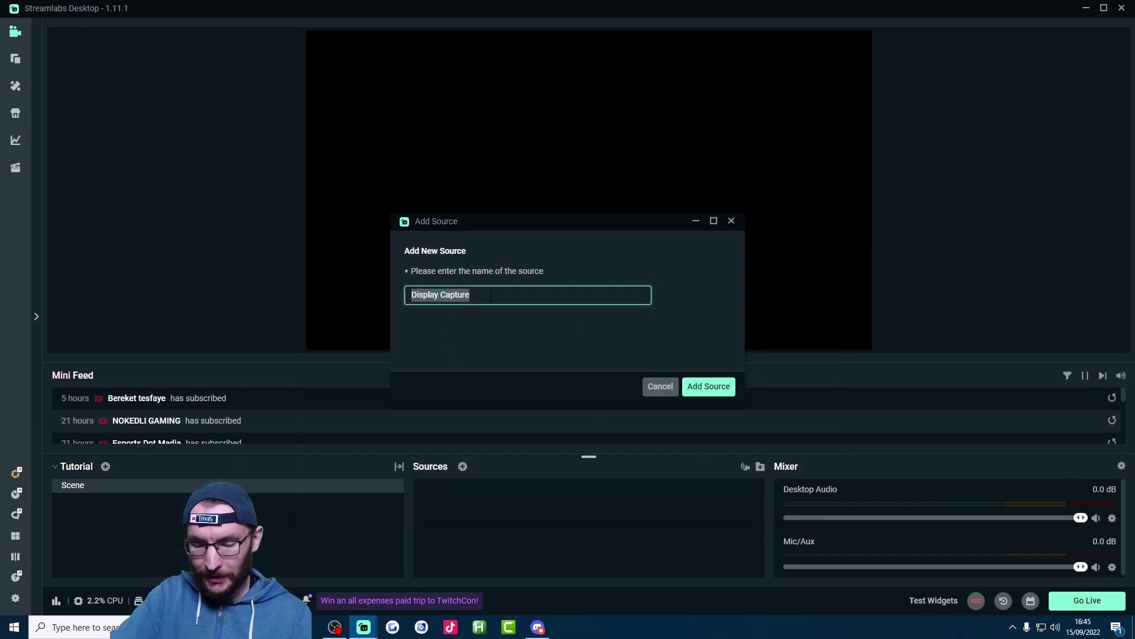
type("Monitor")
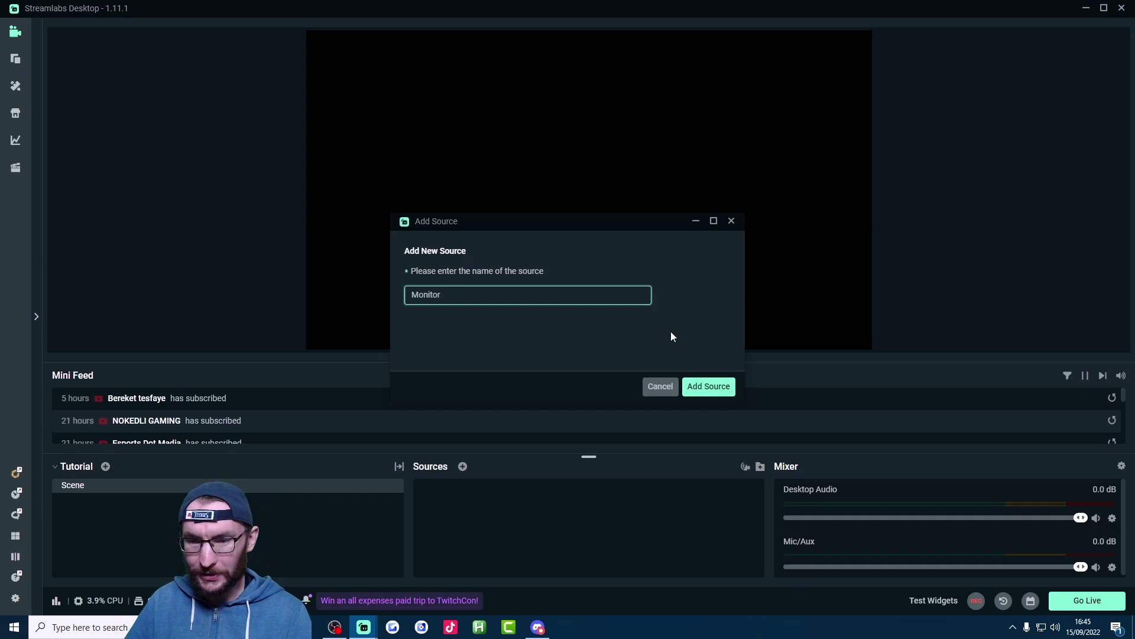
left_click(701, 387)
left_click(617, 255)
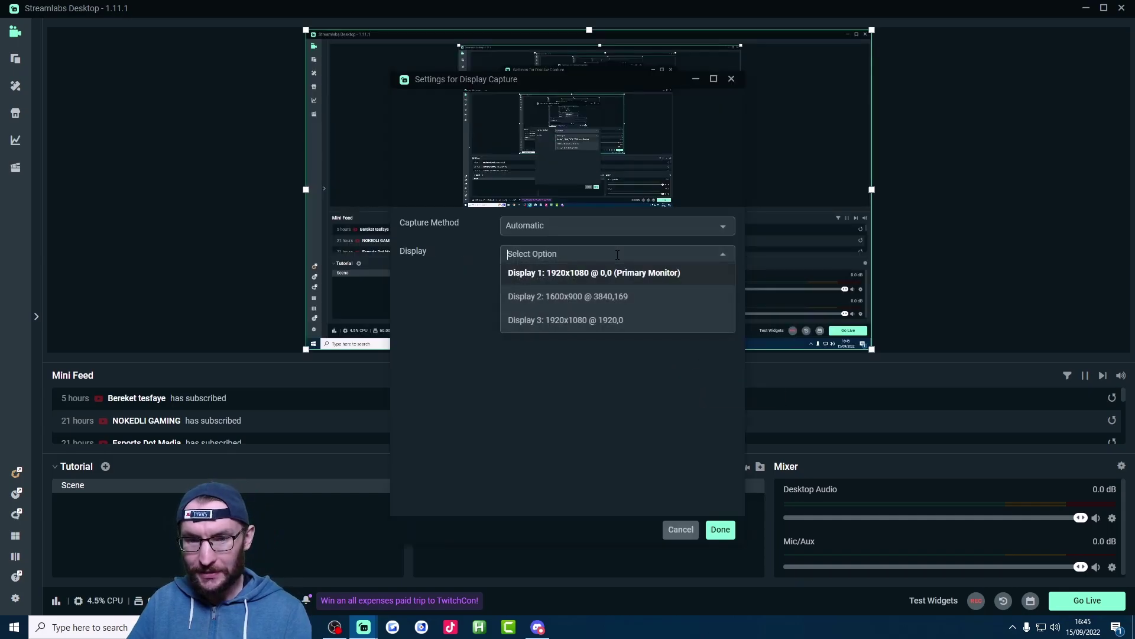
left_click(430, 324)
left_click(720, 530)
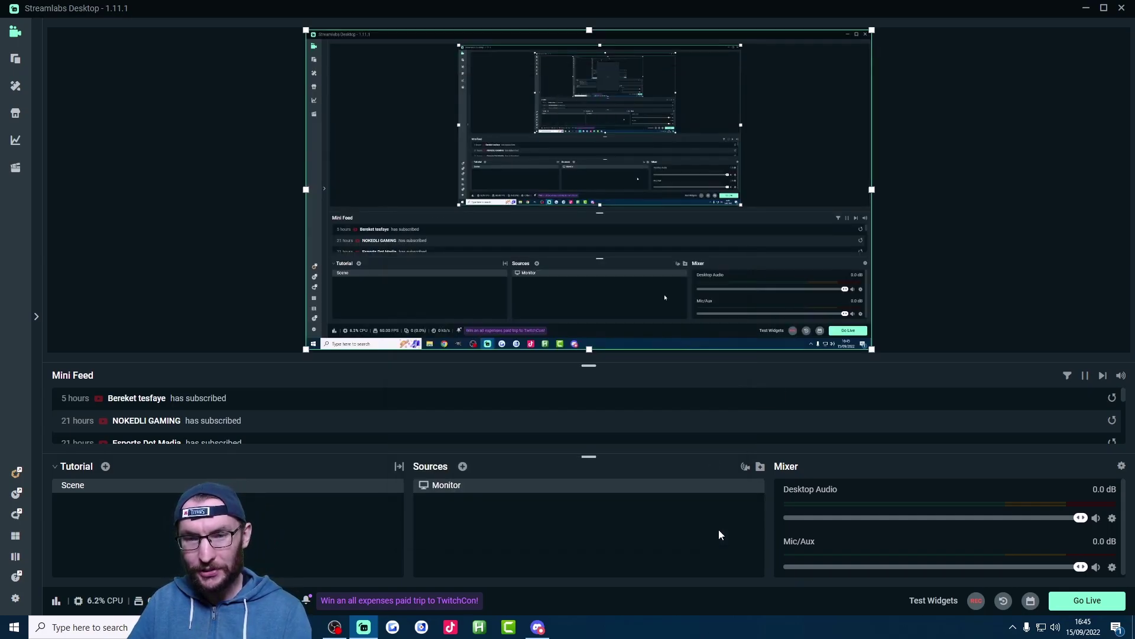
Add the webcam as a Video Capture Device, shrunk at the canvas's upper-left and cropped to about 74 px from the left edge and 1527 px from the right
left_click(463, 467)
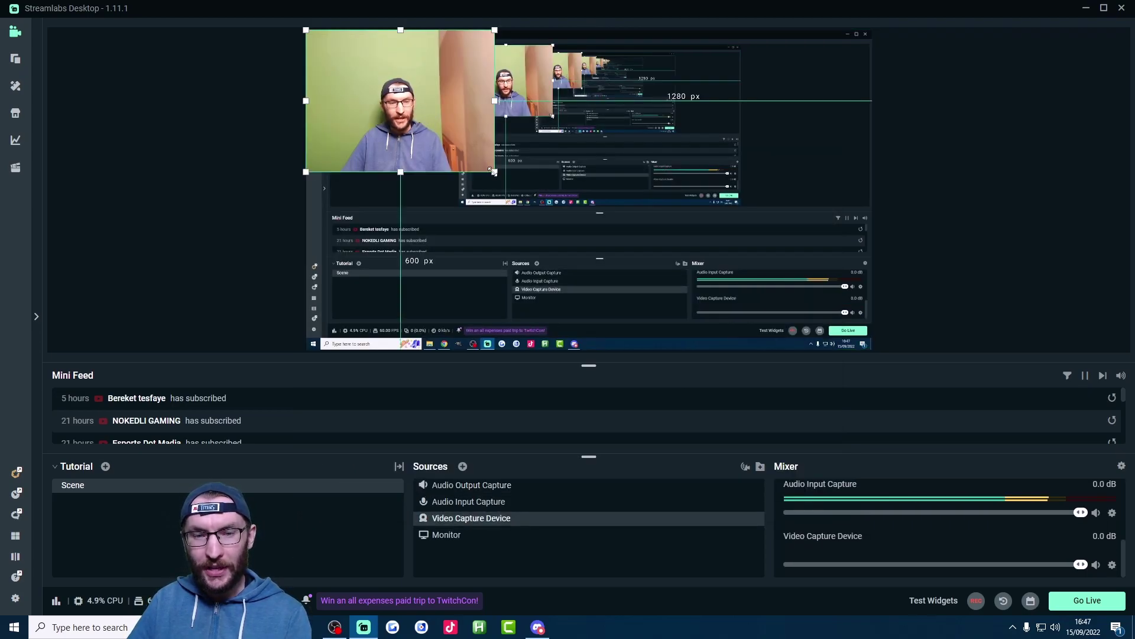
left_click_drag(417, 128, 438, 142)
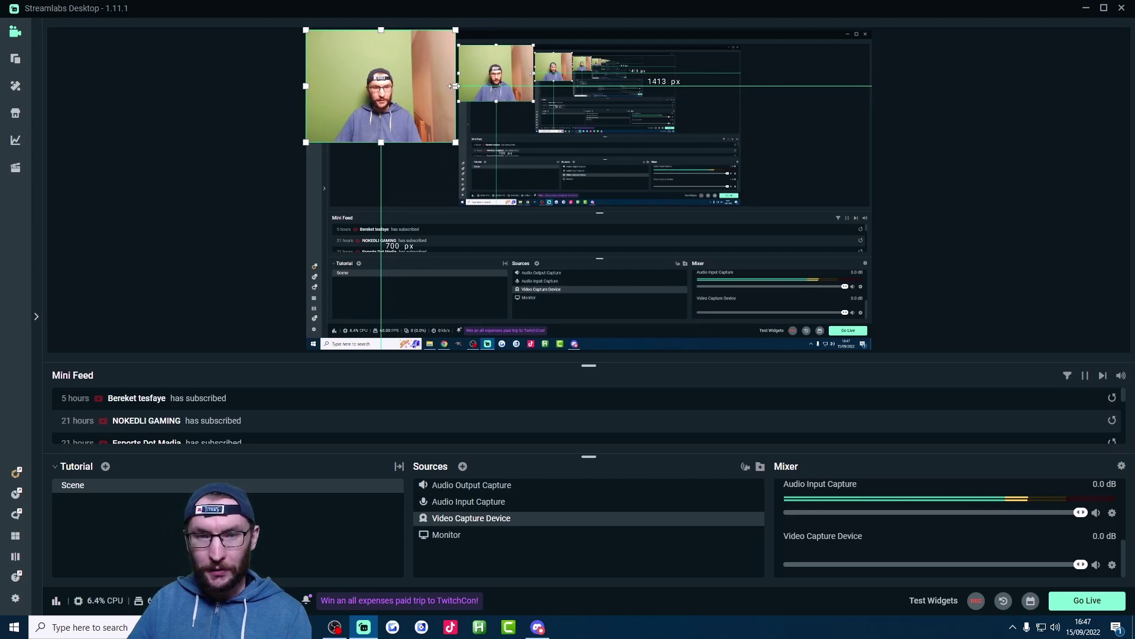
left_click_drag(449, 86, 423, 86)
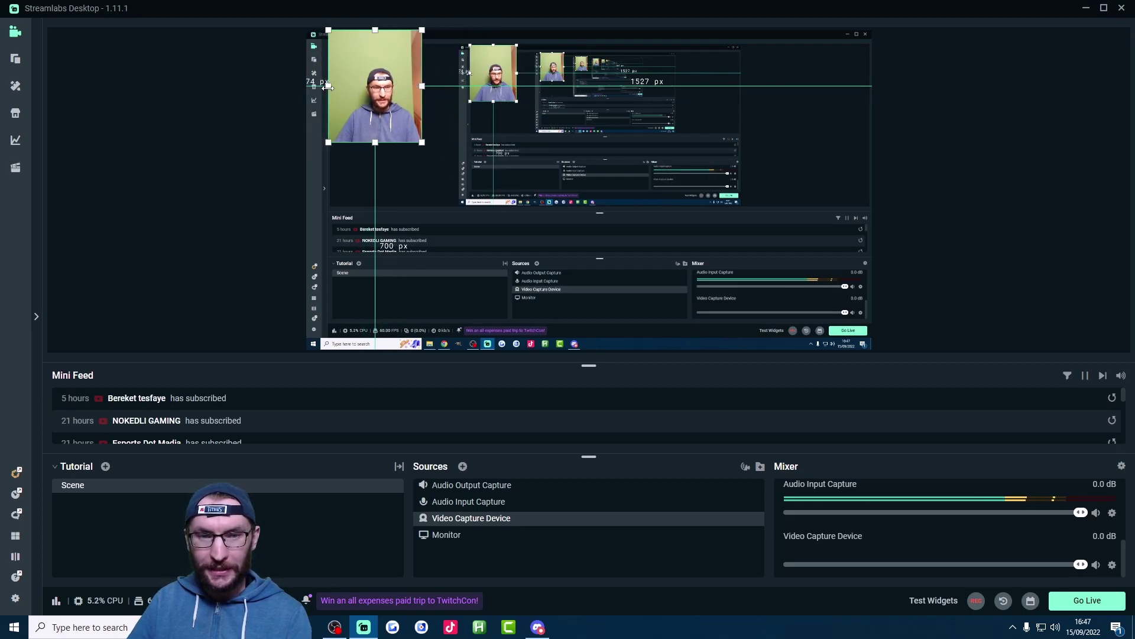
Add an Alertbox source to the scene for viewer notification popups
left_click(463, 466)
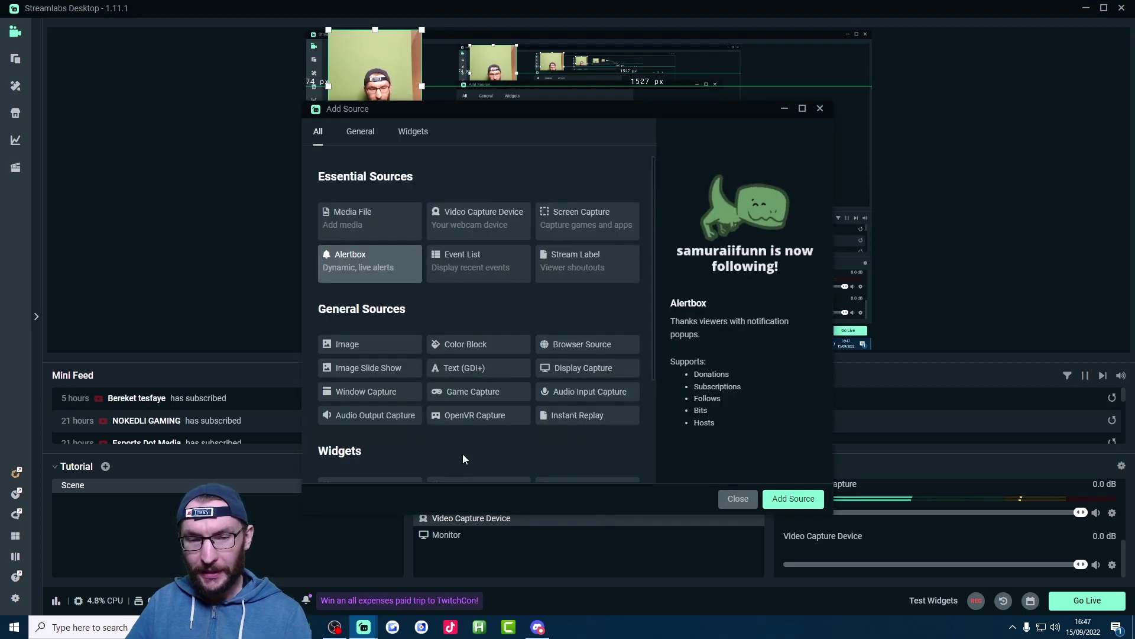
double_click(358, 264)
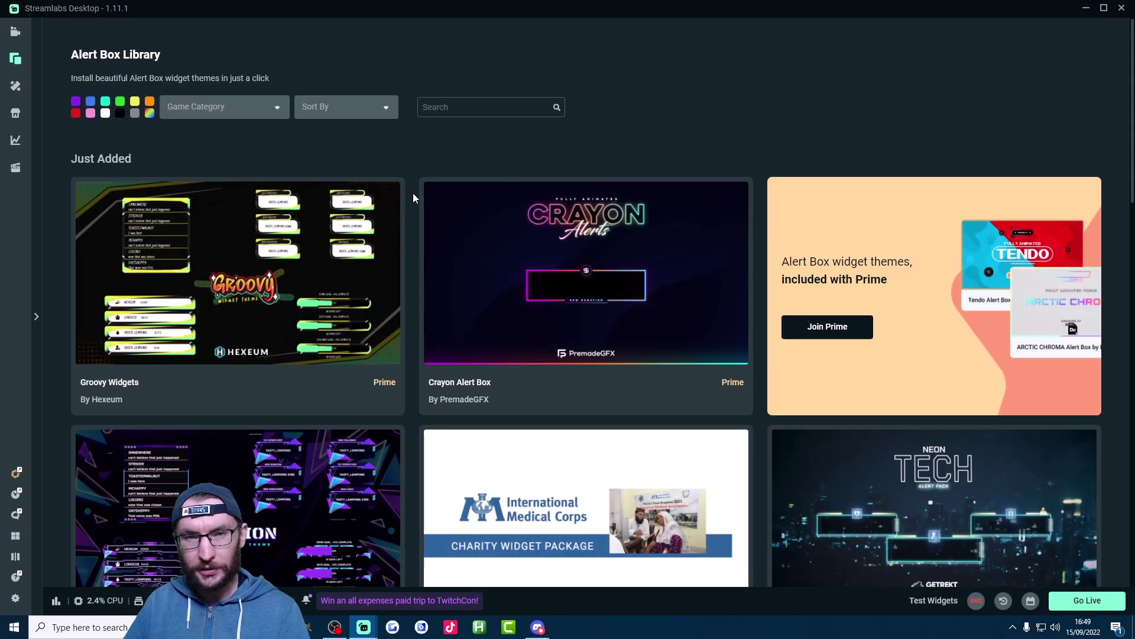
Open the stream overlay library and browse the just added and featured scene themes
left_click(16, 87)
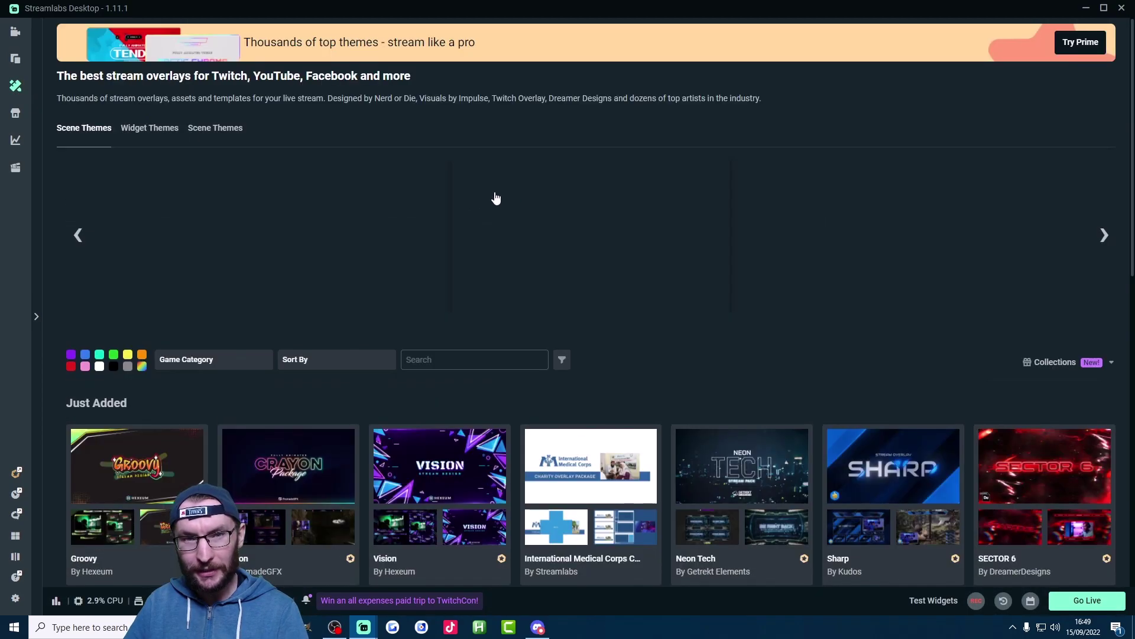
scroll(556, 272, "down", 2)
scroll(556, 271, "down", 10)
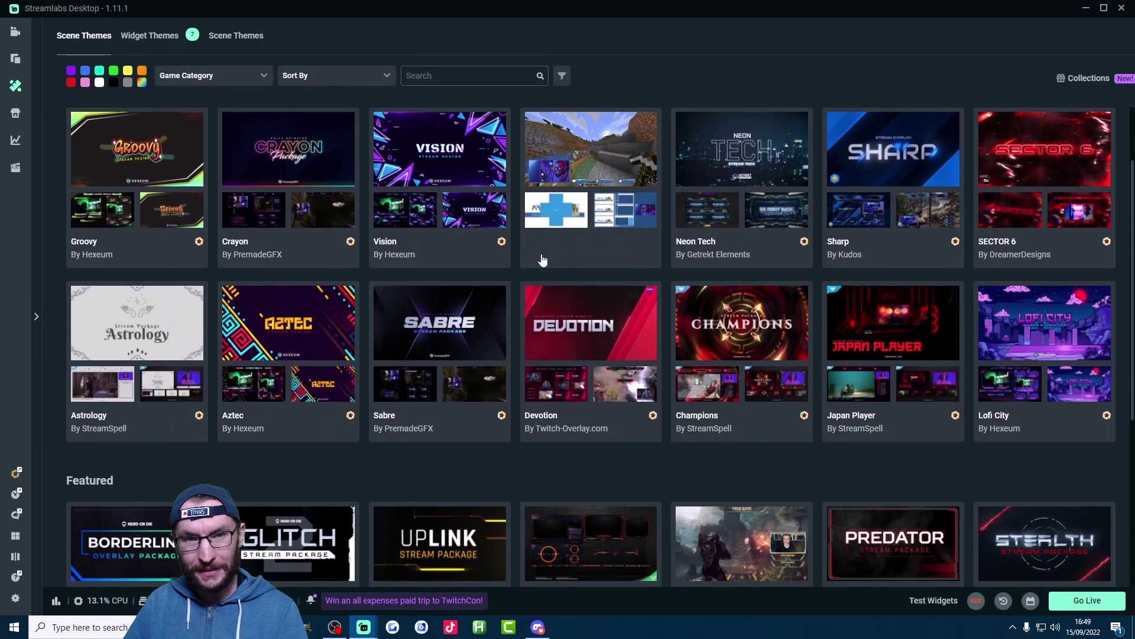